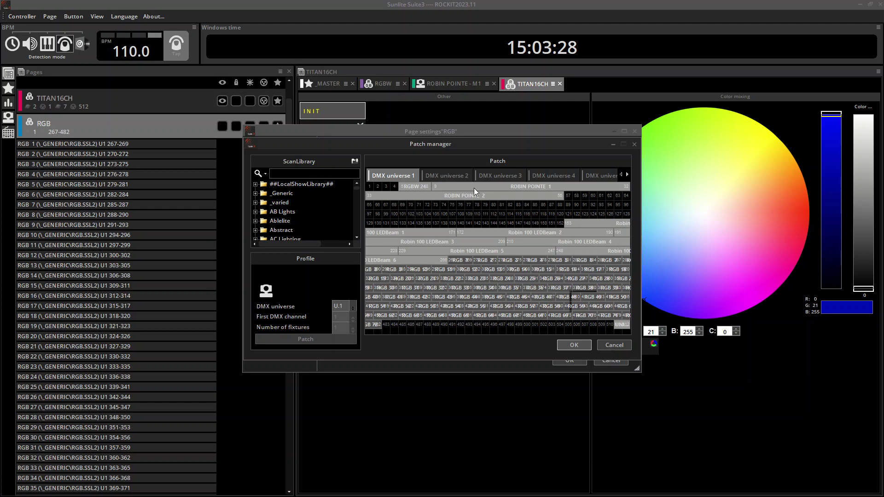
- Move the fixture TITAN 1 from DMX universe 2 to channels 1-64 of DMX universe 10 in the patch
{"action": "left_click", "coordinate": [450, 176]}
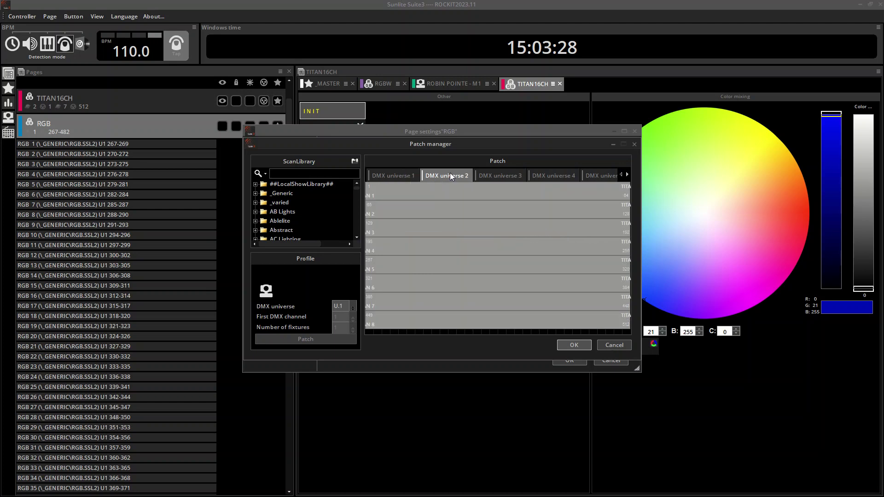
{"action": "left_click", "coordinate": [627, 174]}
{"action": "left_click", "coordinate": [626, 174]}
{"action": "left_click", "coordinate": [627, 174]}
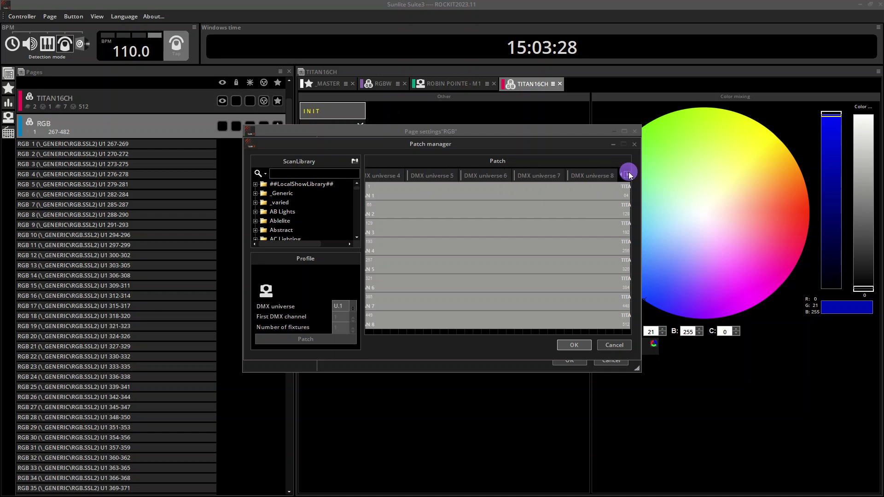
{"action": "left_click", "coordinate": [627, 174]}
{"action": "left_click", "coordinate": [627, 174]}
{"action": "left_click", "coordinate": [627, 174]}
{"action": "left_click", "coordinate": [627, 174]}
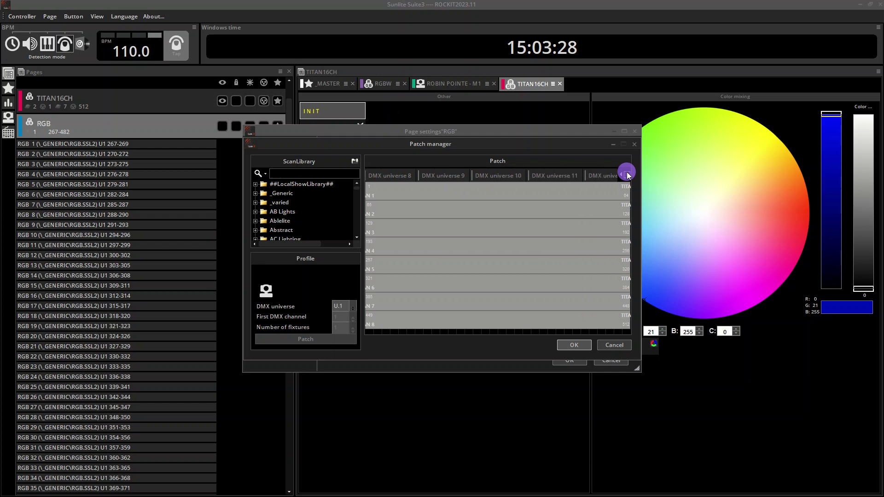
{"action": "left_click", "coordinate": [627, 174]}
{"action": "left_click", "coordinate": [627, 174]}
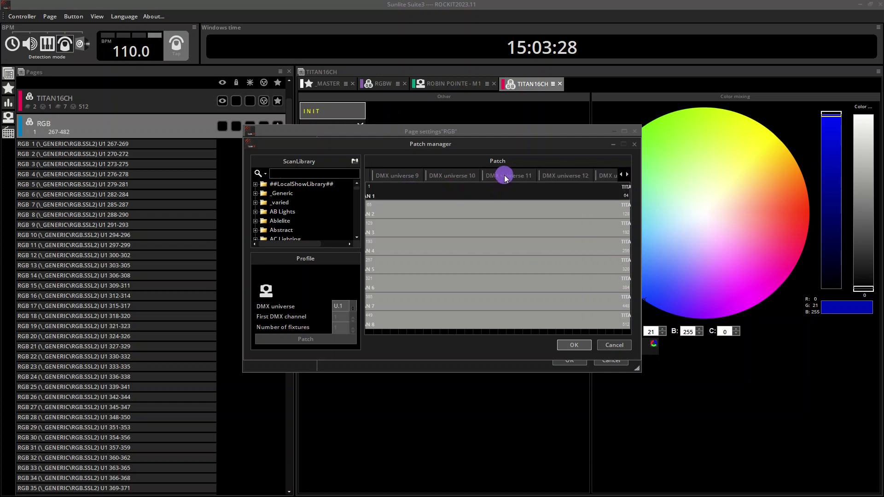
{"action": "left_click", "coordinate": [503, 174]}
{"action": "left_click_drag", "start_coordinate": [491, 188], "coordinate": [400, 192]}
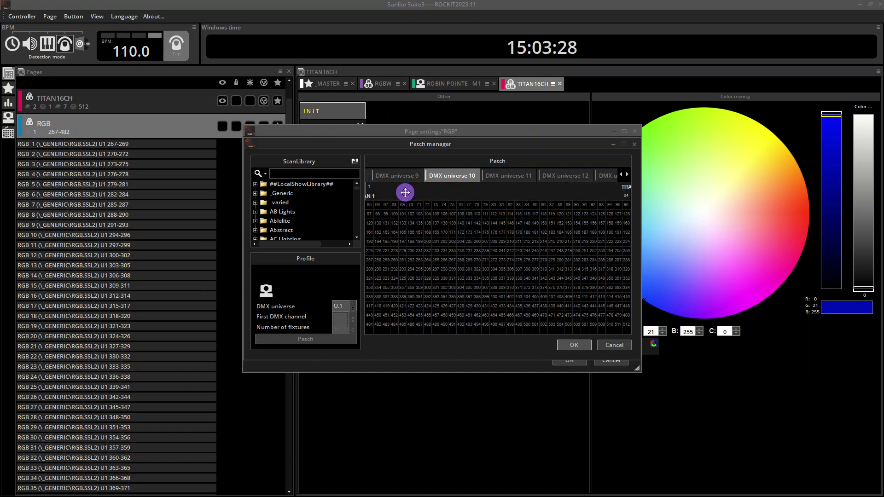
- Move fixtures TITAN 2 to TITAN 8 from DMX universe 2 to channels 65-512 of DMX universe 10, and accept the patch and page settings
{"action": "left_click", "coordinate": [620, 174]}
{"action": "left_click", "coordinate": [620, 174]}
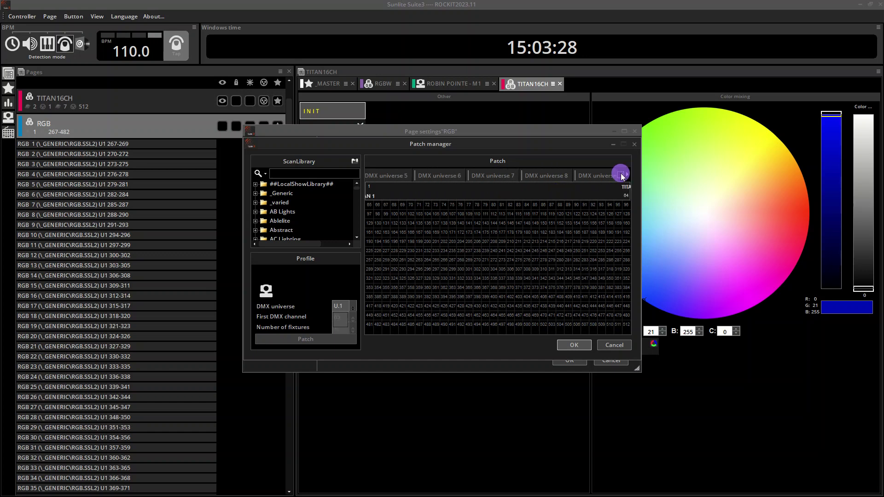
{"action": "left_click", "coordinate": [620, 174]}
{"action": "left_click", "coordinate": [620, 176]}
{"action": "left_click", "coordinate": [619, 176]}
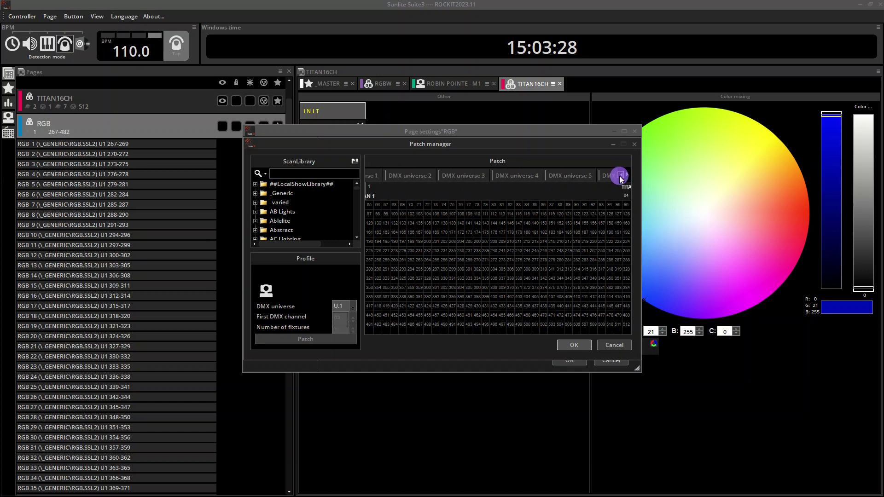
{"action": "left_click", "coordinate": [619, 176]}
{"action": "left_click", "coordinate": [439, 176]}
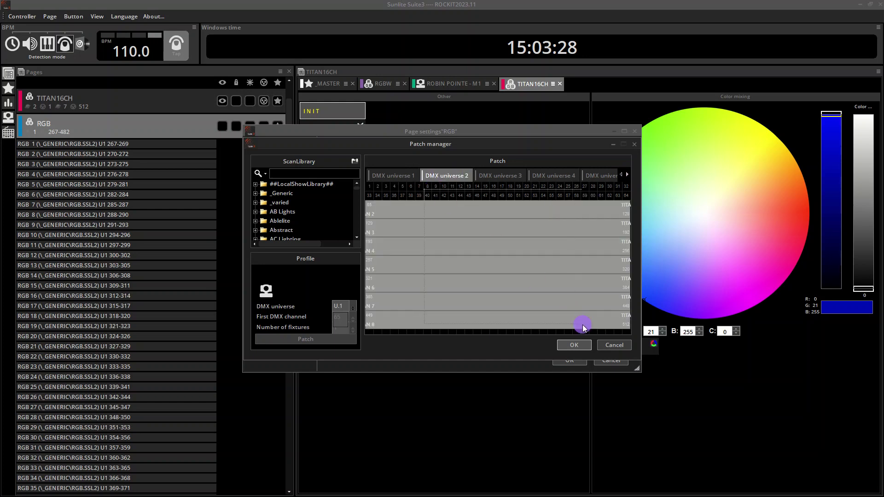
{"action": "left_click", "coordinate": [627, 174]}
{"action": "left_click", "coordinate": [627, 174]}
{"action": "left_click", "coordinate": [627, 174]}
{"action": "left_click", "coordinate": [627, 174]}
{"action": "left_click", "coordinate": [627, 174]}
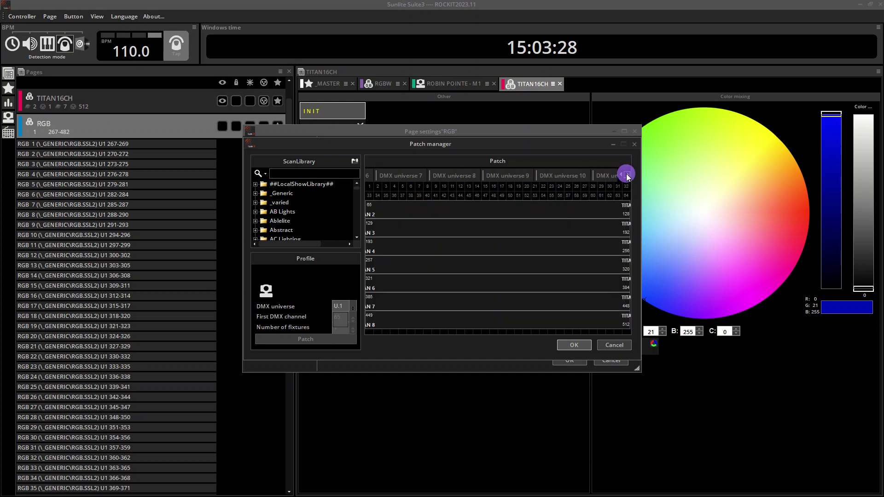
{"action": "left_click", "coordinate": [626, 174]}
{"action": "left_click", "coordinate": [627, 174]}
{"action": "left_click", "coordinate": [473, 185]}
{"action": "left_click", "coordinate": [474, 175]}
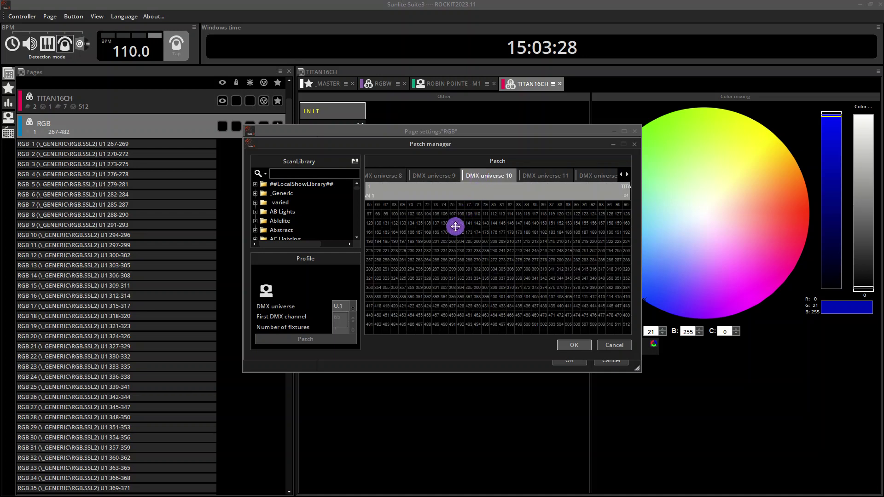
{"action": "mouse_move", "coordinate": [459, 213]}
{"action": "left_mouse_down"}
{"action": "mouse_move", "coordinate": [371, 207]}
{"action": "mouse_move", "coordinate": [457, 209]}
{"action": "left_mouse_up"}
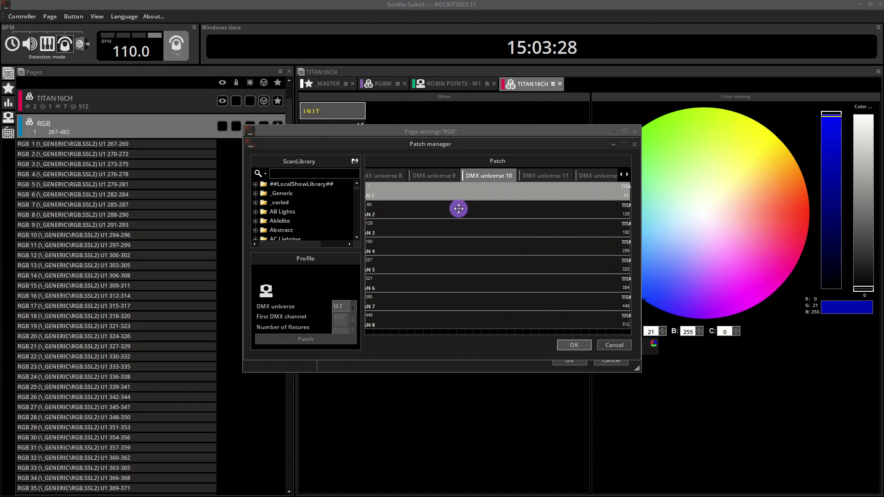
{"action": "left_click", "coordinate": [575, 345]}
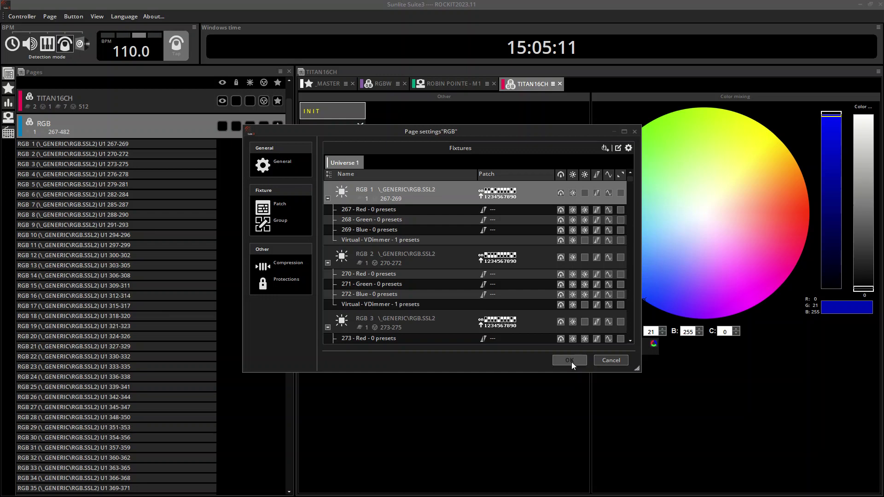
{"action": "left_click", "coordinate": [571, 361]}
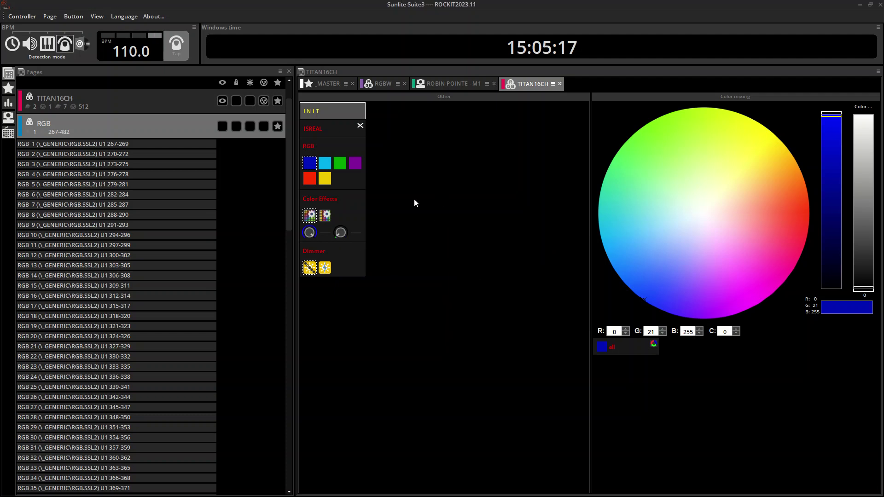
- Collapse the RGB page's fixture list and hide the TITAN16CH page from the main view
{"action": "left_click", "coordinate": [93, 123]}
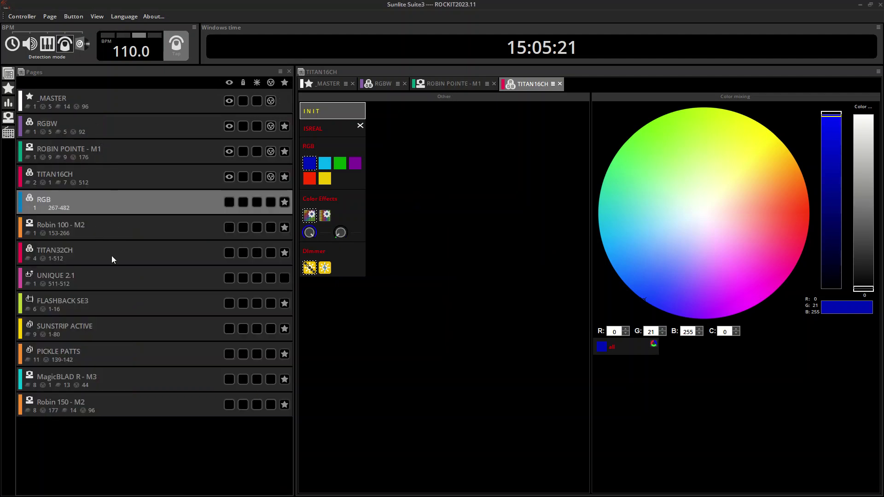
{"action": "left_click", "coordinate": [227, 177]}
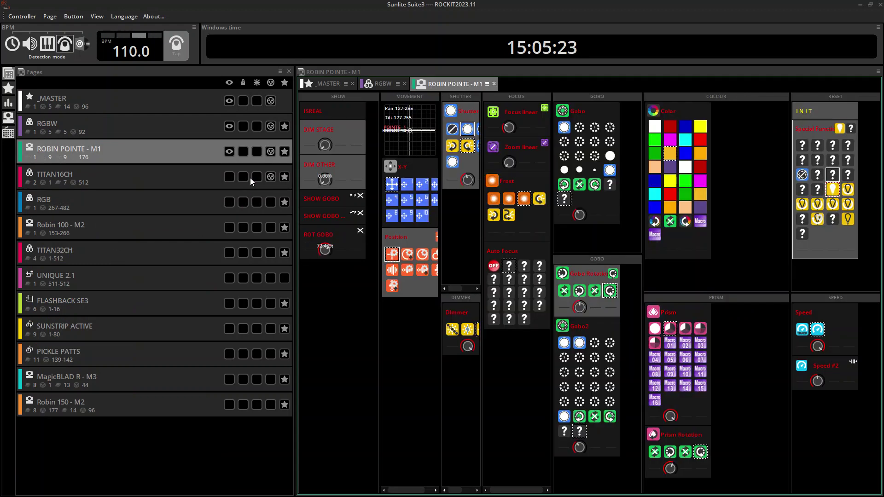
{"action": "left_click", "coordinate": [142, 183]}
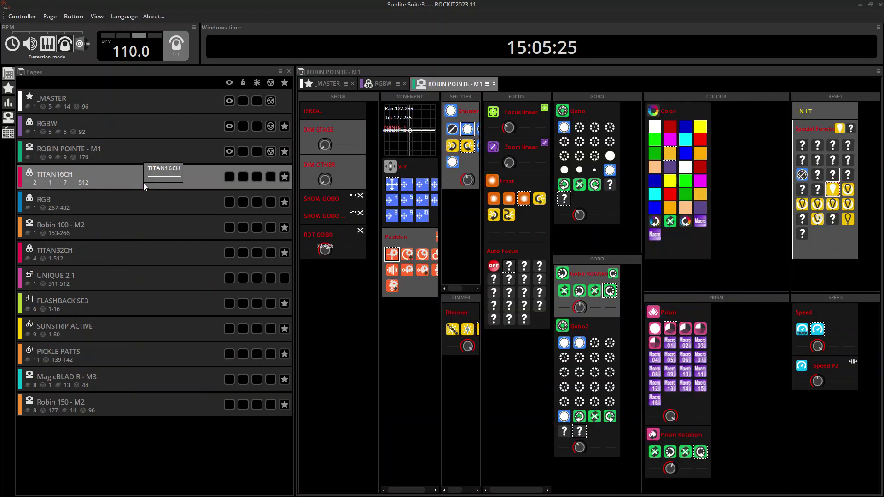
- Start creating a new page with the ScanLibrary wizard, accepting the loss of window positions saved in favourites
{"action": "left_click", "coordinate": [54, 16]}
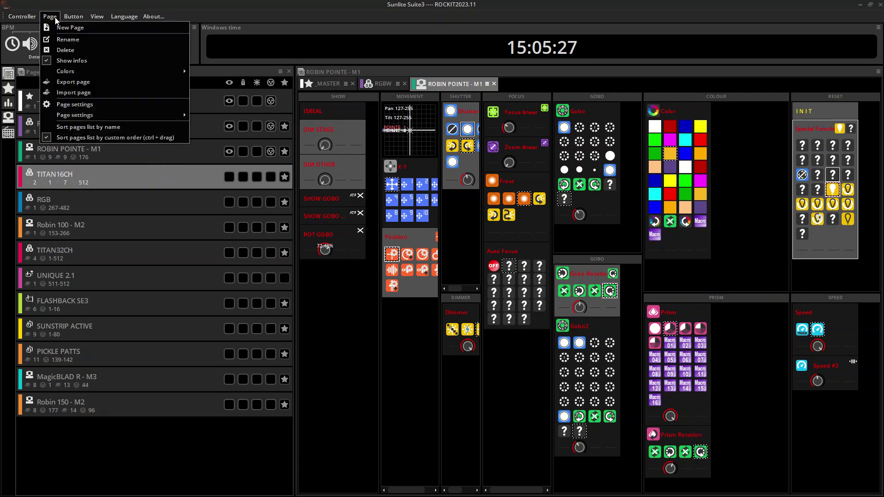
{"action": "left_click", "coordinate": [60, 22]}
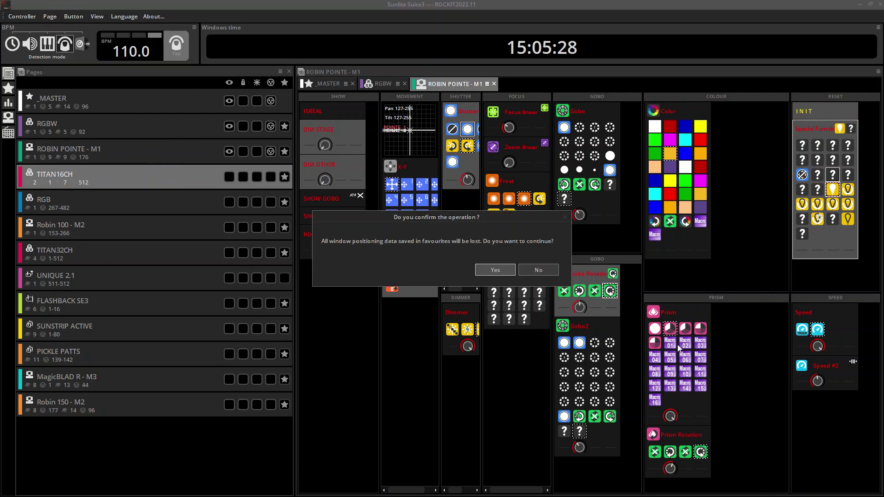
{"action": "left_click", "coordinate": [495, 267]}
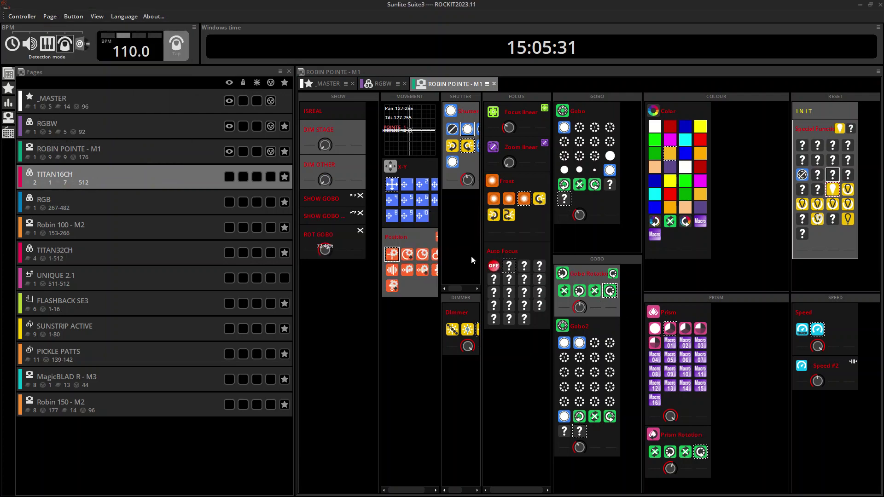
{"action": "double_click", "coordinate": [316, 267]}
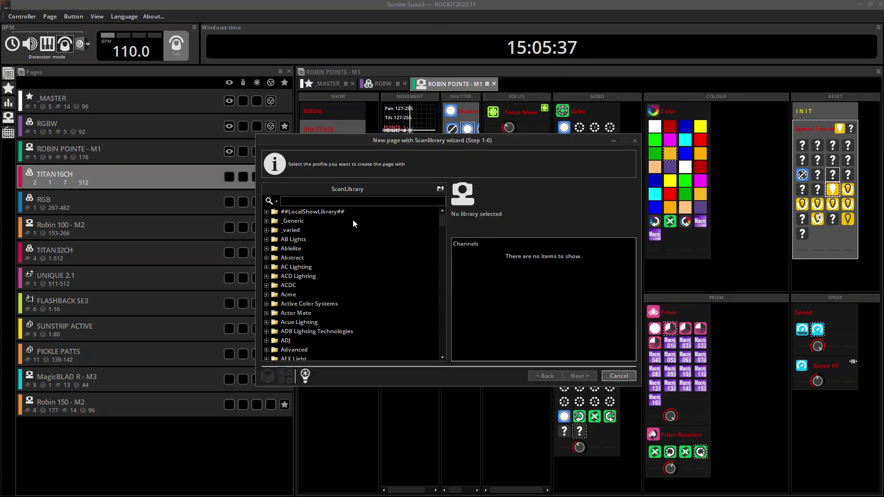
- Search the ScanLibrary for "rockit", shorten the term to "roc", and clear the search
{"action": "left_click", "coordinate": [342, 203]}
{"action": "type", "text": "r"}
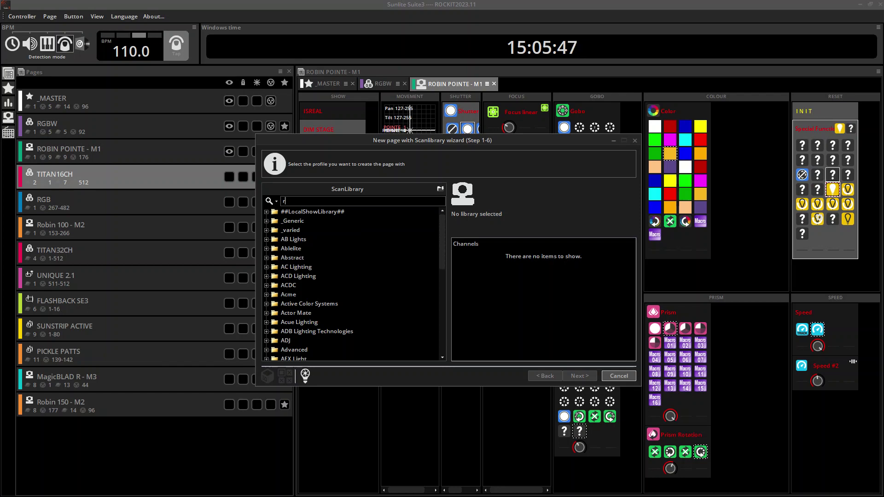
{"action": "type", "text": "ockit"}
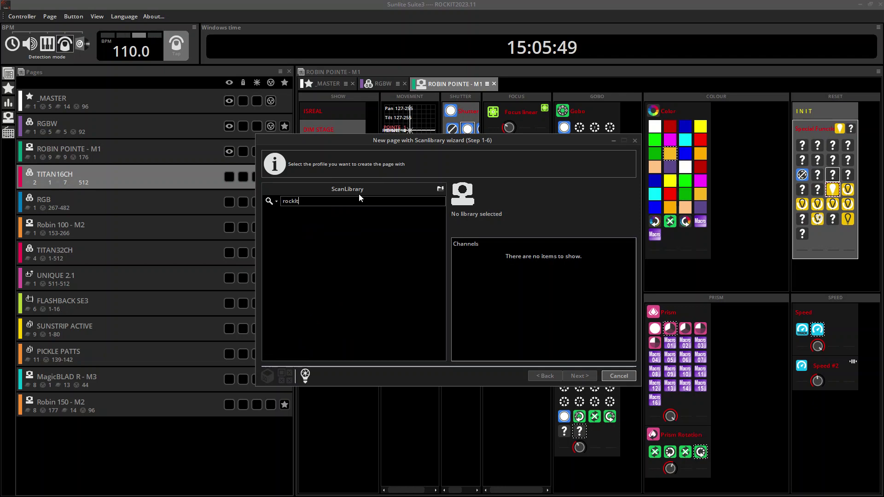
{"action": "key", "text": "BackSpace"}
{"action": "key", "text": "BackSpace"}
{"action": "key", "text": "BackSpace"}
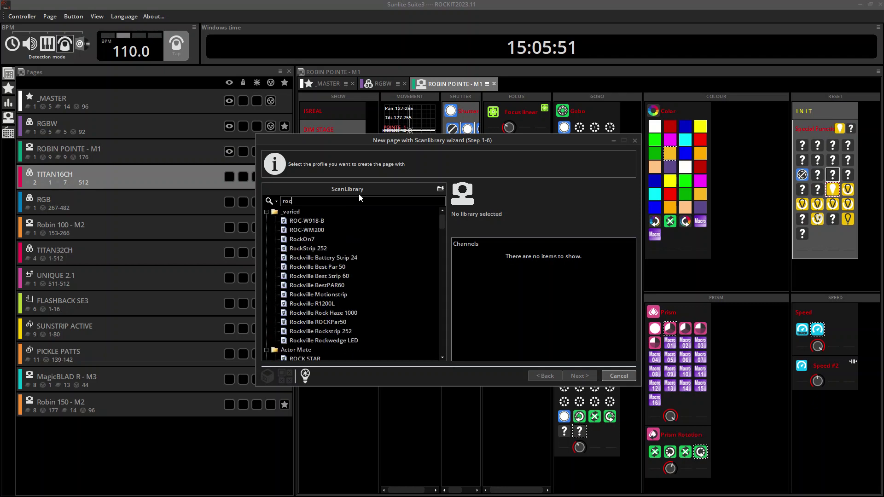
{"action": "key", "text": "BackSpace"}
{"action": "key", "text": "BackSpace"}
{"action": "key", "text": "BackSpace"}
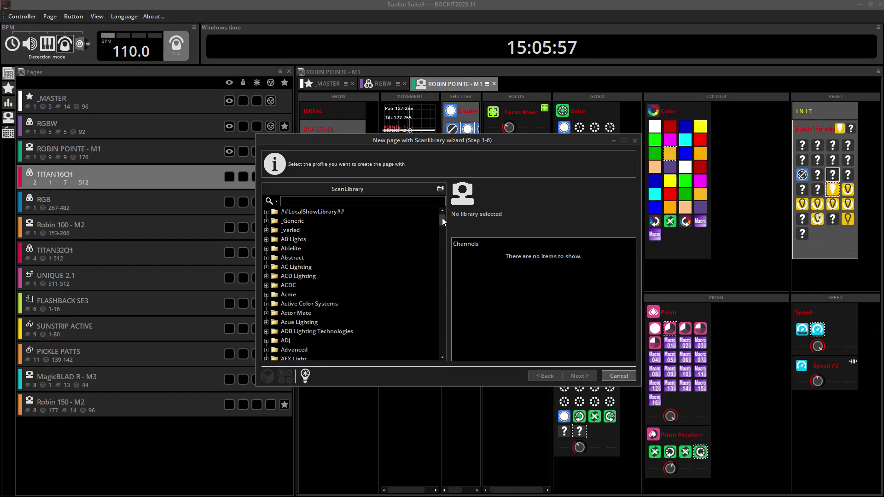
- Look through the ScanLibrary list down to the individual profiles after the manufacturer folders
{"action": "left_click_drag", "start_coordinate": [442, 217], "coordinate": [444, 353]}
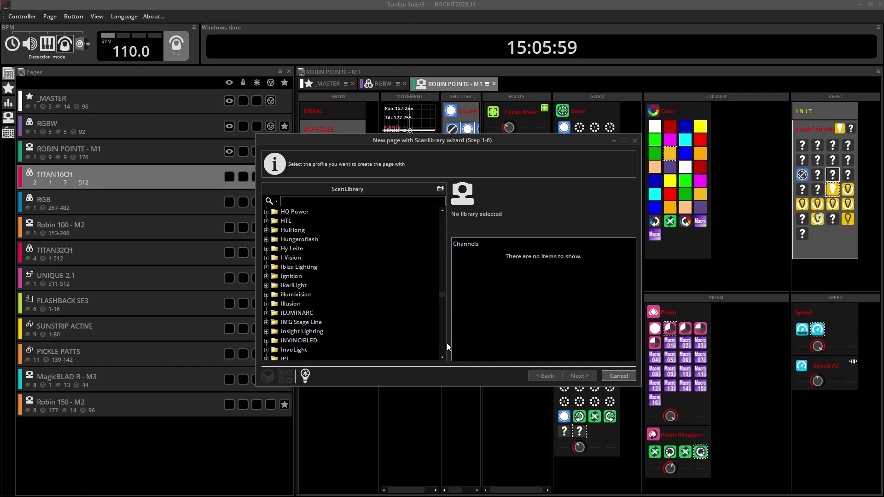
{"action": "left_click_drag", "start_coordinate": [442, 286], "coordinate": [442, 352]}
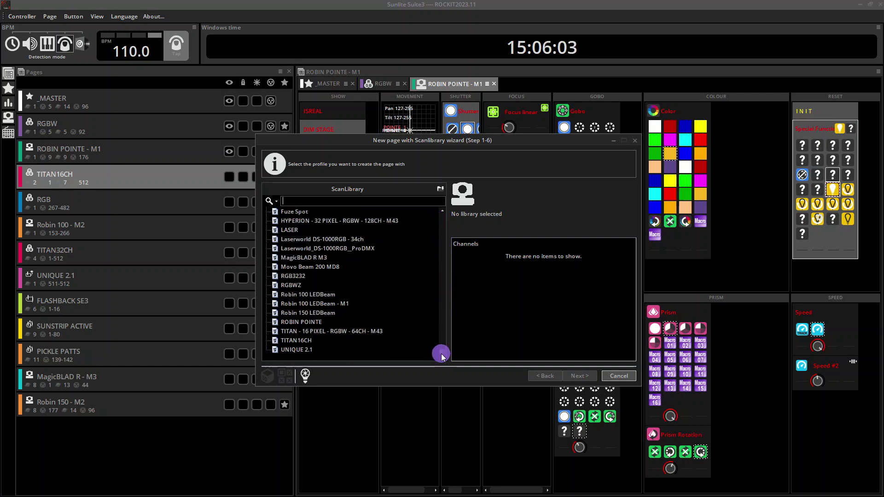
{"action": "scroll", "coordinate": [351, 282], "scroll_direction": "up", "scroll_amount": 2}
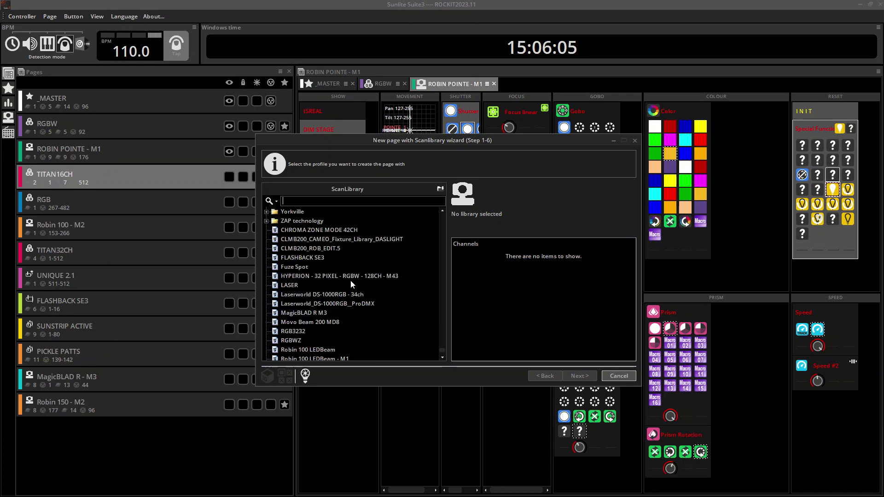
{"action": "scroll", "coordinate": [350, 281], "scroll_direction": "down", "scroll_amount": 2}
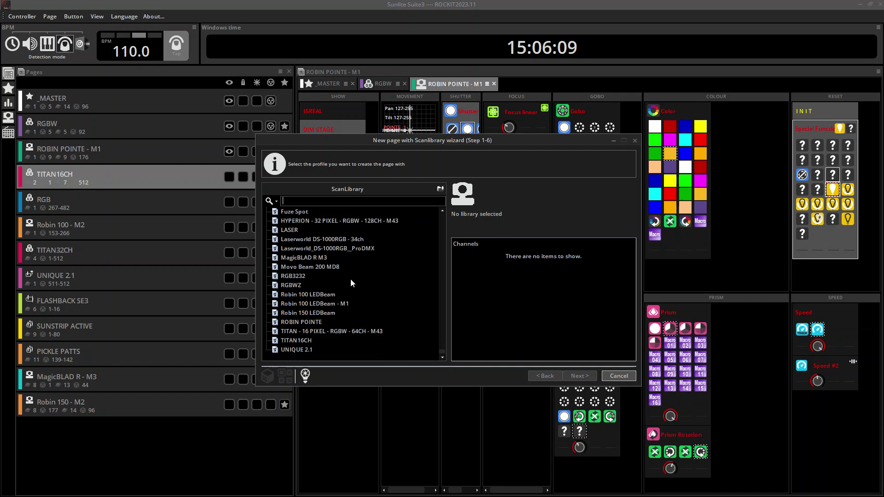
{"action": "scroll", "coordinate": [351, 279], "scroll_direction": "up", "scroll_amount": 2}
{"action": "scroll", "coordinate": [352, 278], "scroll_direction": "up", "scroll_amount": 2}
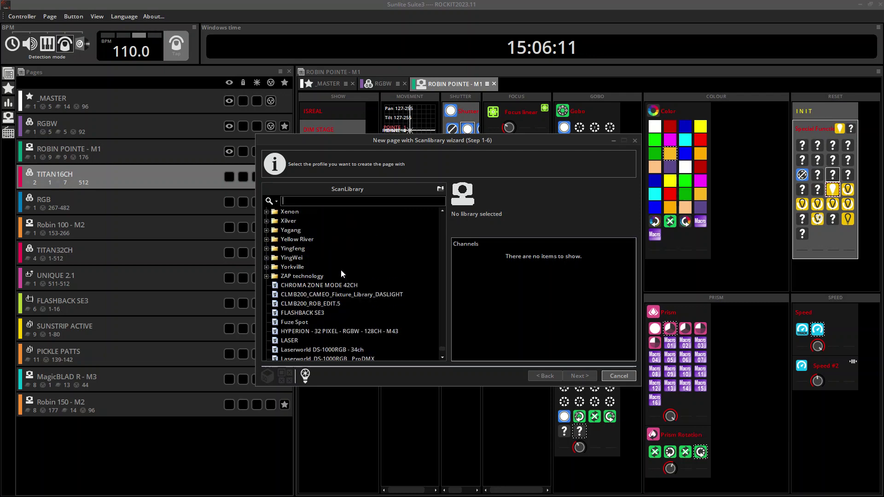
- Browse on drive C: through the Scanlibrary folder of SunliteSuite2JULY2022 for a profile file, including the manufacturer folders starting with R
{"action": "left_click", "coordinate": [439, 190]}
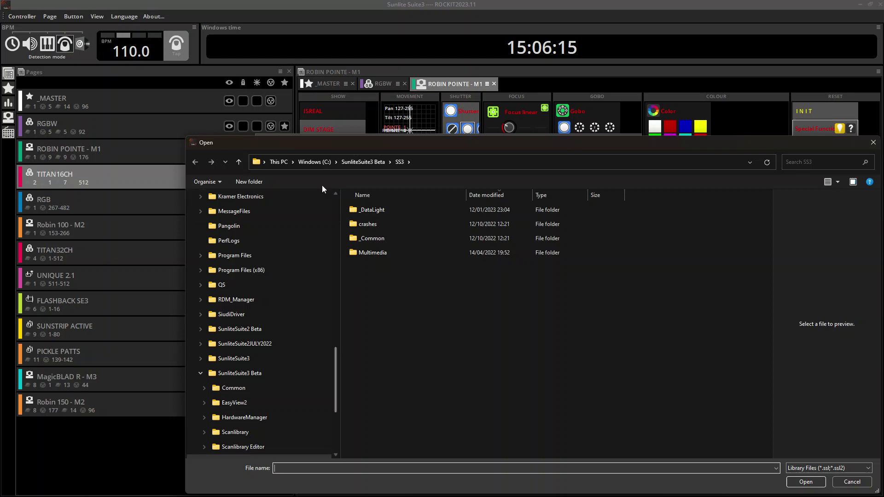
{"action": "left_click", "coordinate": [325, 160]}
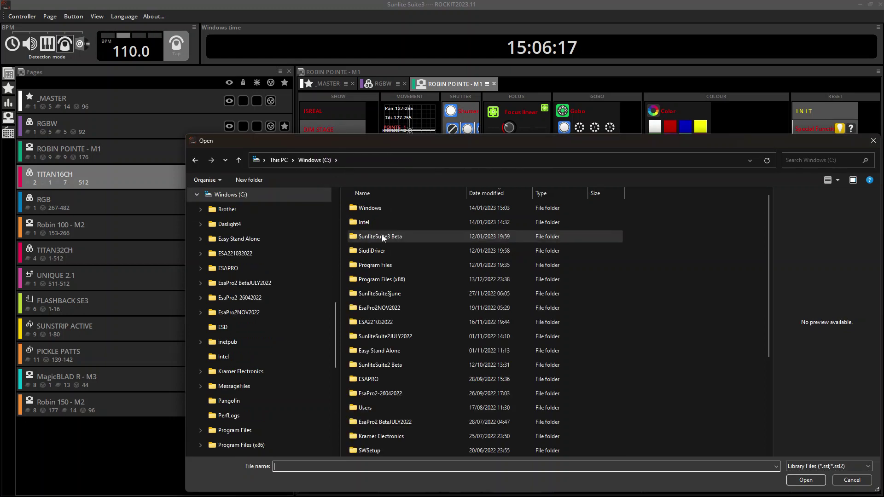
{"action": "double_click", "coordinate": [417, 335]}
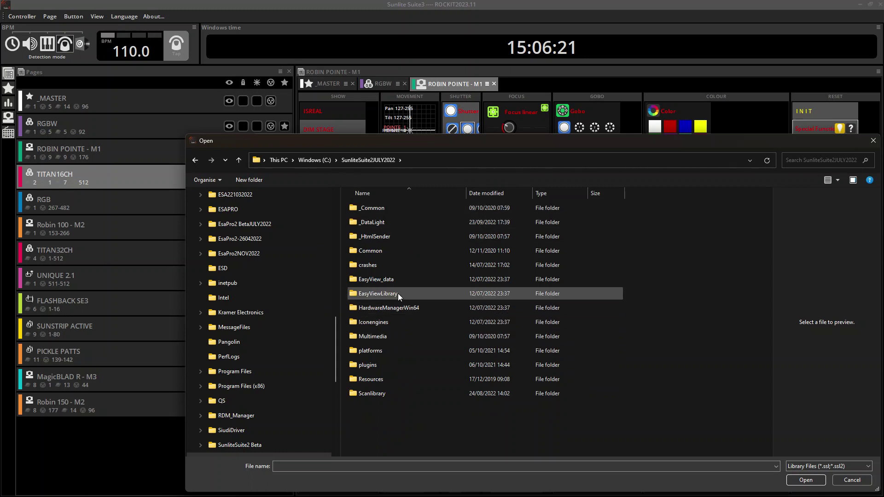
{"action": "double_click", "coordinate": [391, 393]}
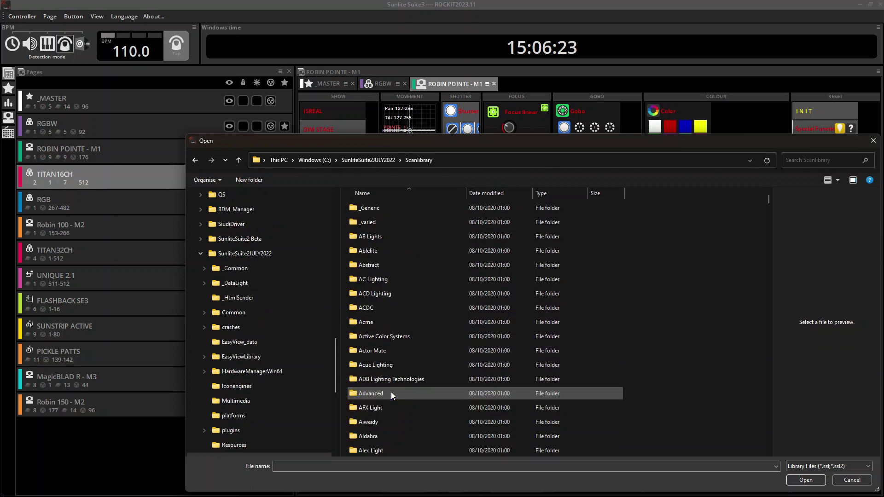
{"action": "left_click_drag", "start_coordinate": [769, 200], "coordinate": [774, 461]}
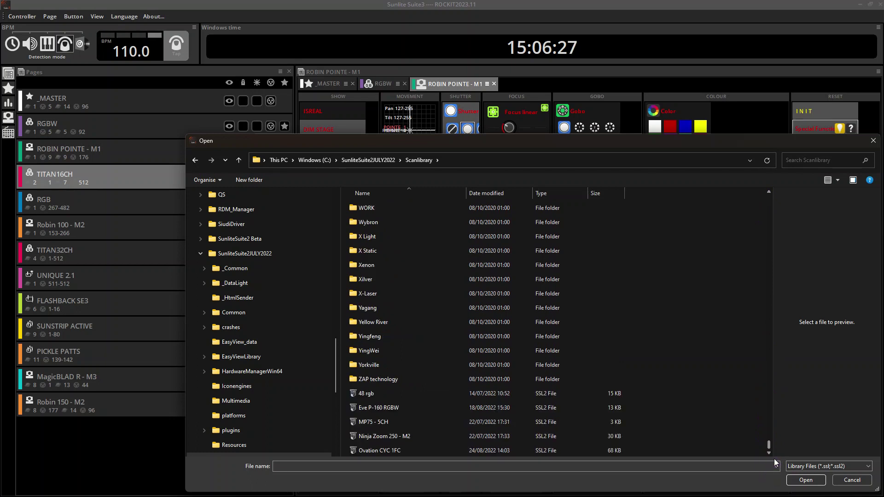
{"action": "left_click", "coordinate": [432, 335]}
{"action": "key", "text": "r"}
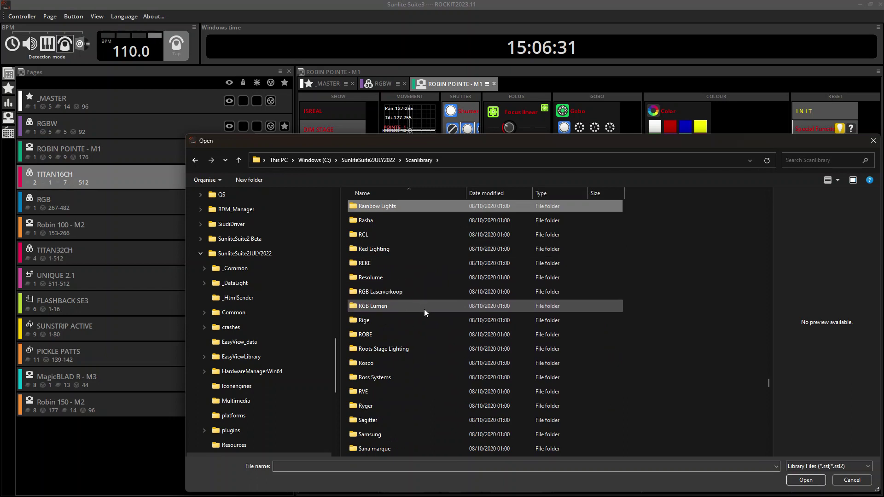
{"action": "scroll", "coordinate": [416, 344], "scroll_direction": "down", "scroll_amount": 3}
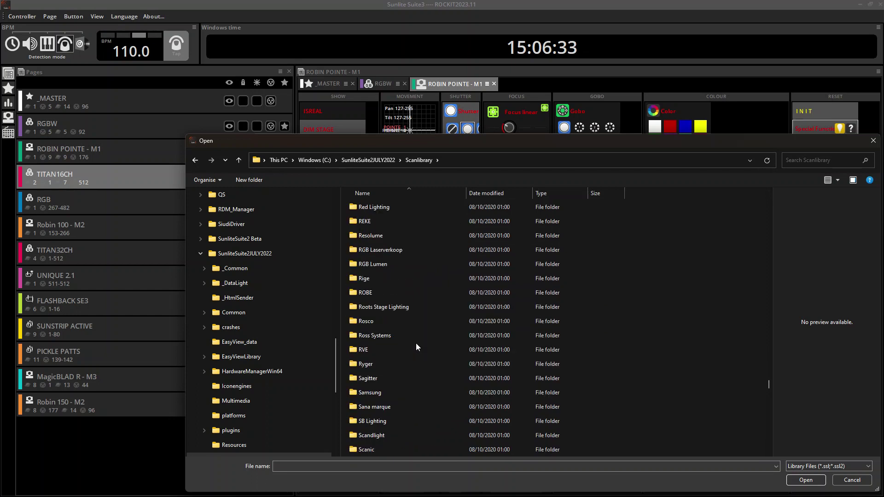
{"action": "scroll", "coordinate": [415, 343], "scroll_direction": "up", "scroll_amount": 3}
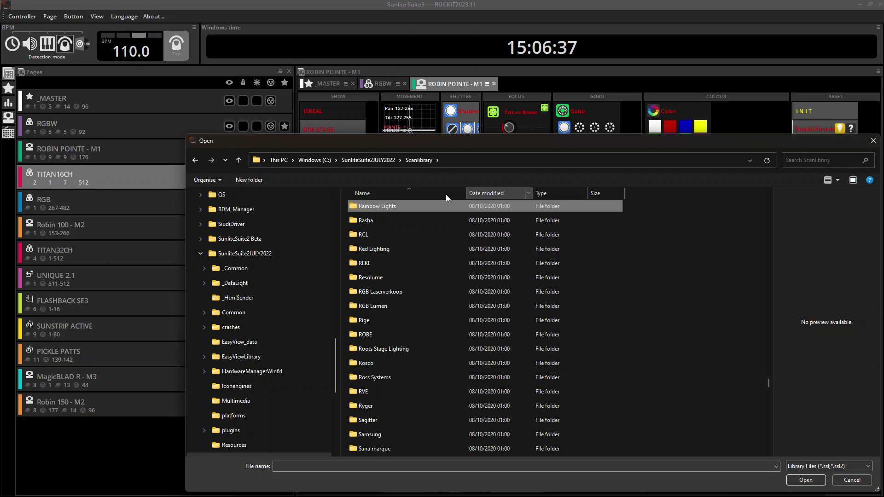
- Check the Scanlibrary folder of SunliteSuite2 Beta and its _Generic subfolder, and leave the file browser without opening a profile
{"action": "left_click", "coordinate": [200, 162]}
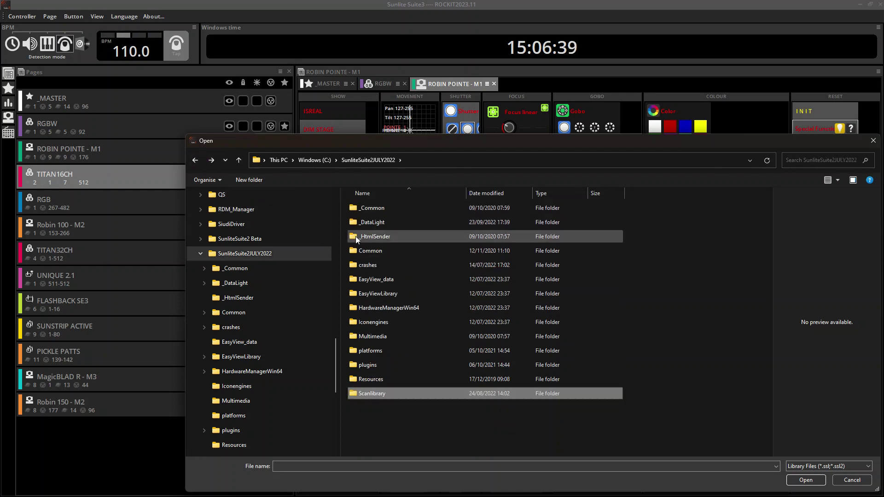
{"action": "left_click", "coordinate": [195, 161]}
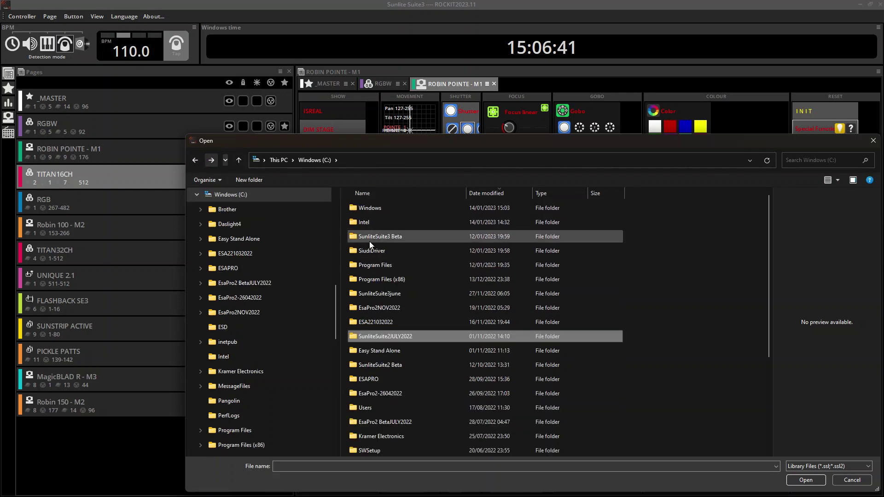
{"action": "double_click", "coordinate": [406, 364]}
{"action": "double_click", "coordinate": [396, 393]}
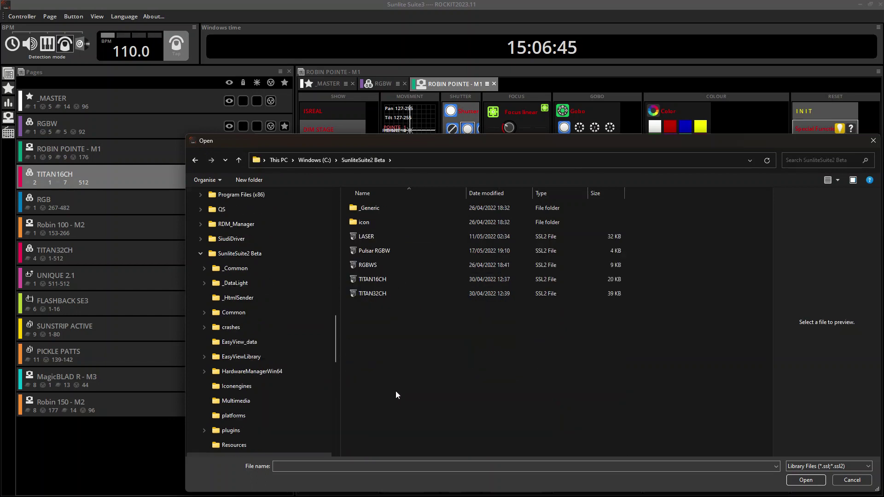
{"action": "double_click", "coordinate": [379, 210]}
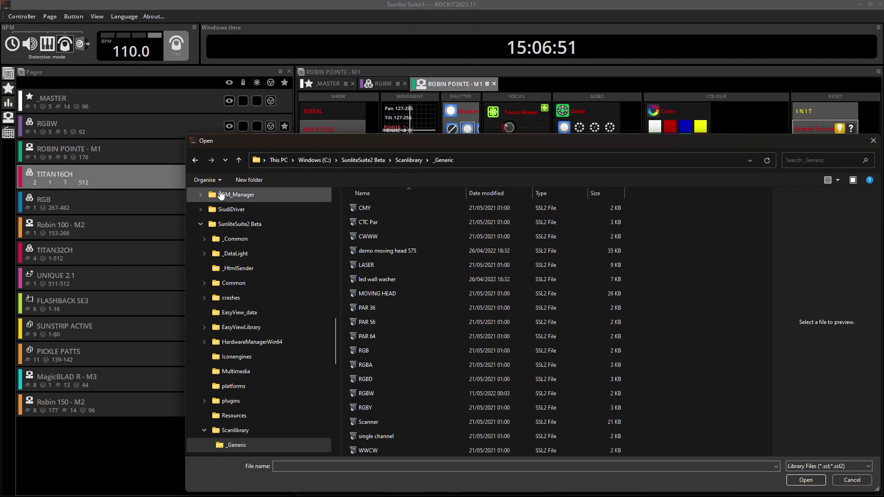
{"action": "left_click", "coordinate": [194, 161]}
{"action": "left_click", "coordinate": [195, 161]}
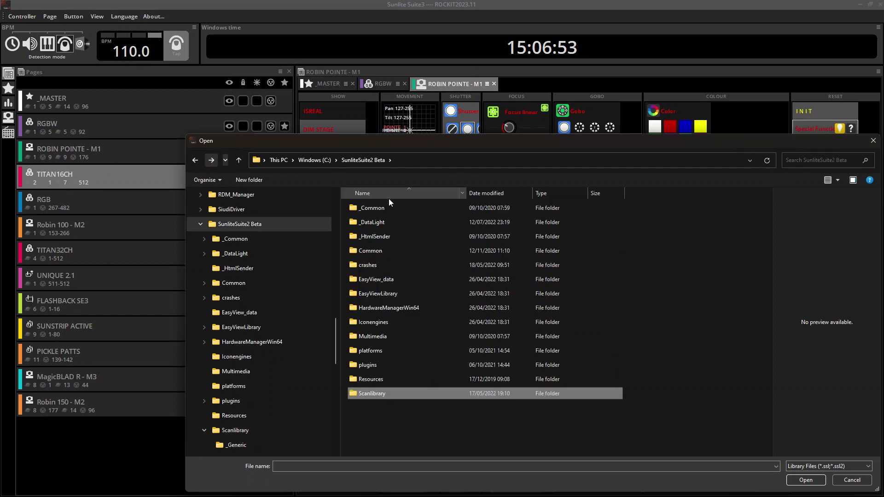
{"action": "left_click", "coordinate": [199, 162]}
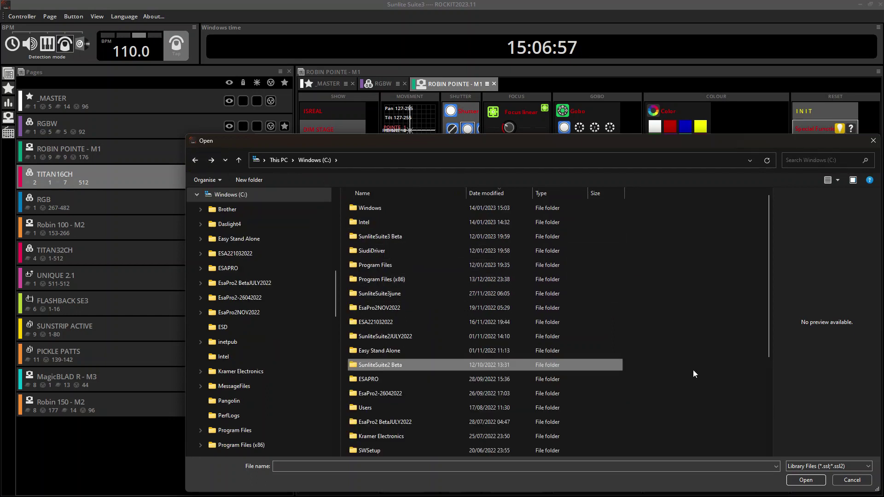
{"action": "left_click", "coordinate": [857, 485]}
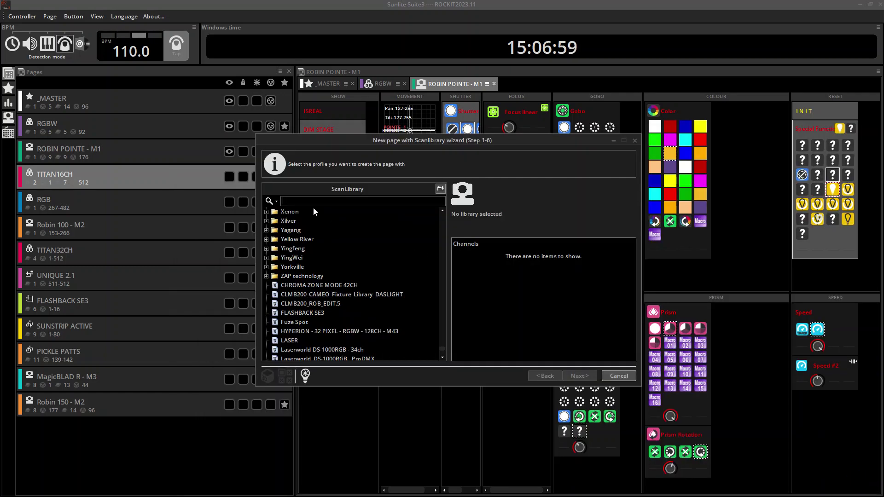
- Choose Mode 8 of Chauvet's COLORband PiX IP in the ScanLibrary as the profile for the page
{"action": "left_click_drag", "start_coordinate": [443, 347], "coordinate": [440, 241]}
{"action": "scroll", "coordinate": [372, 262], "scroll_direction": "down", "scroll_amount": 1}
{"action": "scroll", "coordinate": [374, 260], "scroll_direction": "down", "scroll_amount": 4}
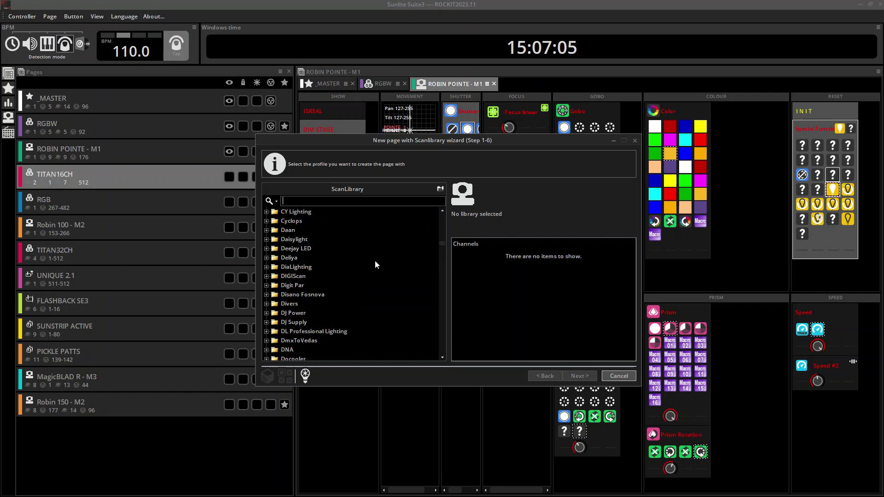
{"action": "scroll", "coordinate": [374, 260], "scroll_direction": "up", "scroll_amount": 2}
{"action": "scroll", "coordinate": [374, 258], "scroll_direction": "up", "scroll_amount": 2}
{"action": "scroll", "coordinate": [375, 258], "scroll_direction": "up", "scroll_amount": 8}
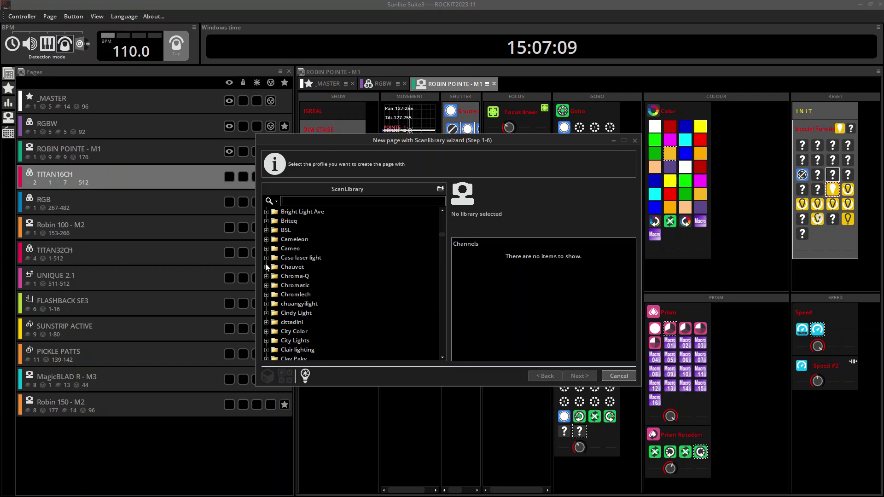
{"action": "left_click", "coordinate": [266, 267]}
{"action": "scroll", "coordinate": [363, 265], "scroll_direction": "down", "scroll_amount": 10}
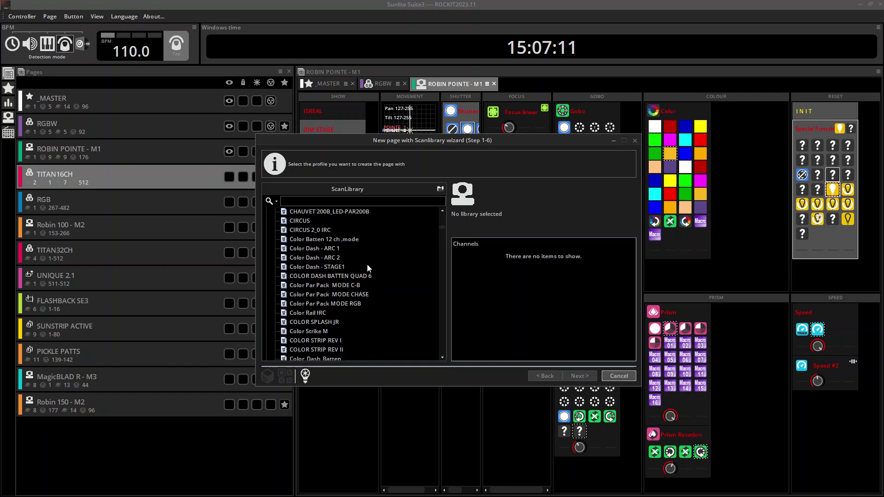
{"action": "scroll", "coordinate": [369, 264], "scroll_direction": "down", "scroll_amount": 10}
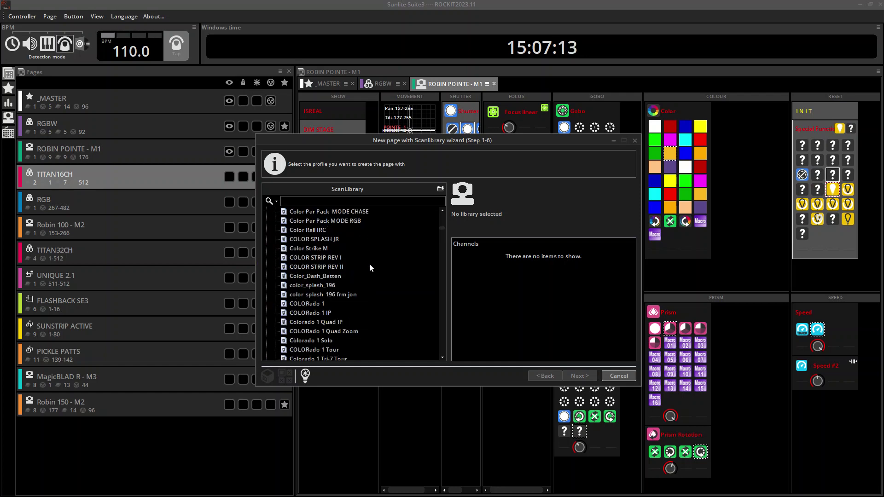
{"action": "scroll", "coordinate": [368, 266], "scroll_direction": "down", "scroll_amount": 4}
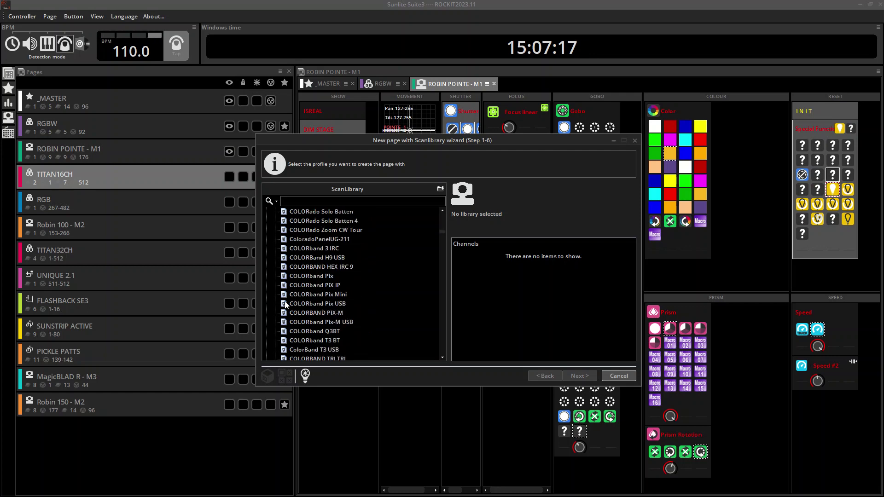
{"action": "double_click", "coordinate": [283, 285]}
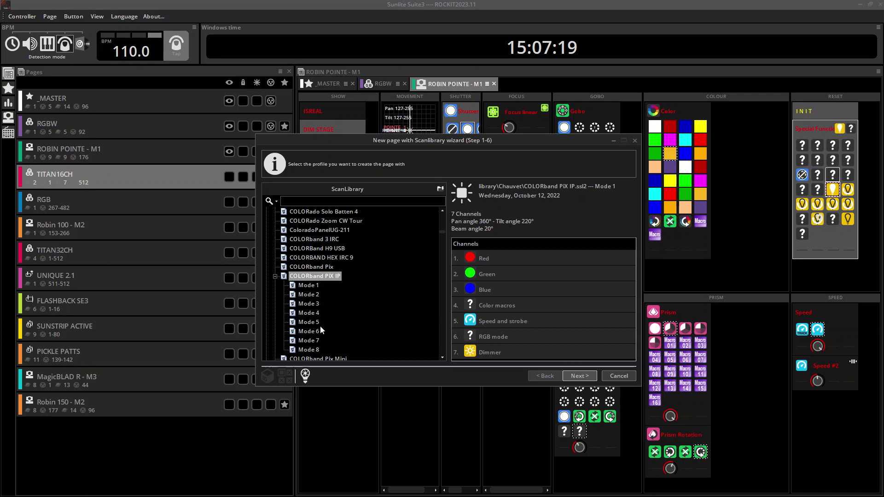
{"action": "left_click", "coordinate": [317, 351]}
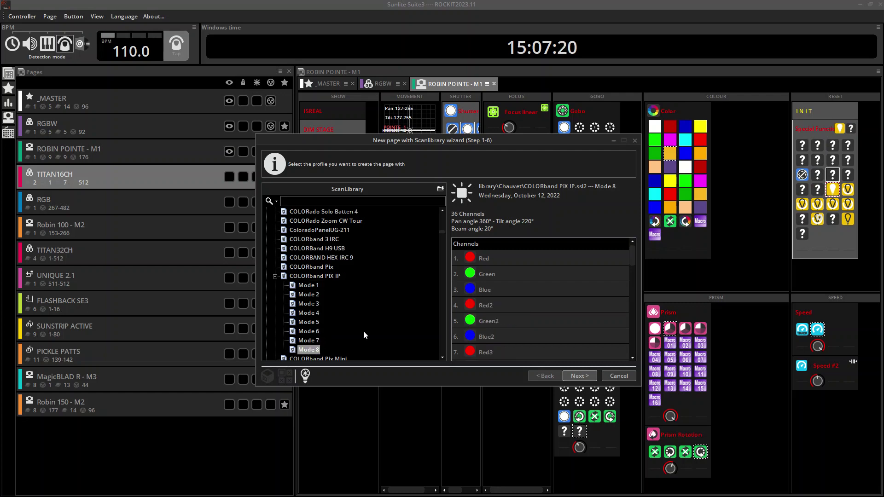
{"action": "left_click", "coordinate": [579, 375]}
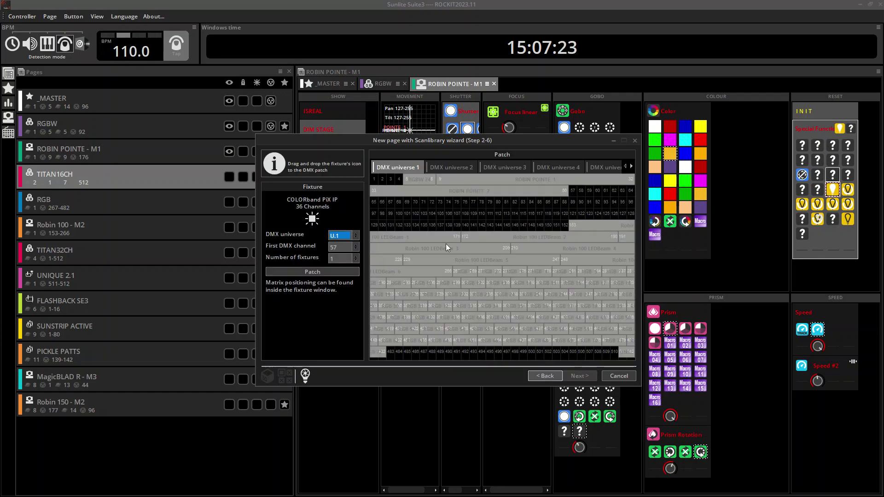
- Patch 10 COLORband PiX IP fixtures on DMX universe 2 starting at channel 1
{"action": "left_click", "coordinate": [442, 167]}
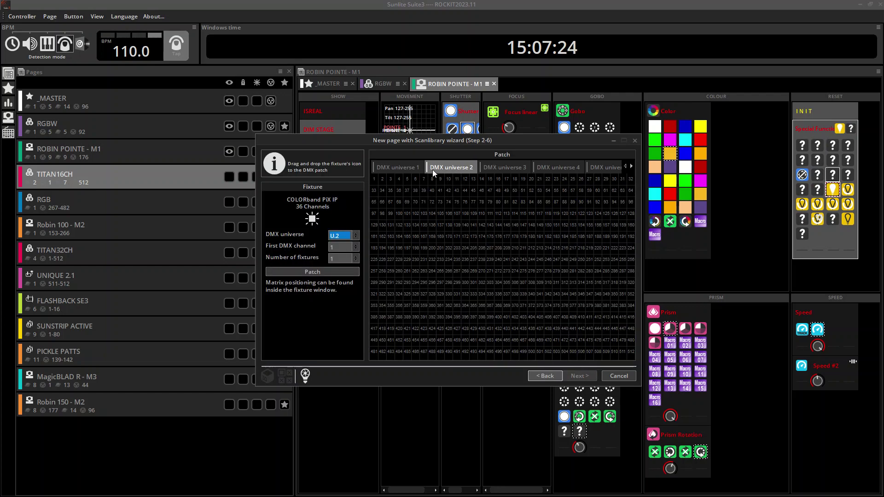
{"action": "left_click", "coordinate": [352, 257]}
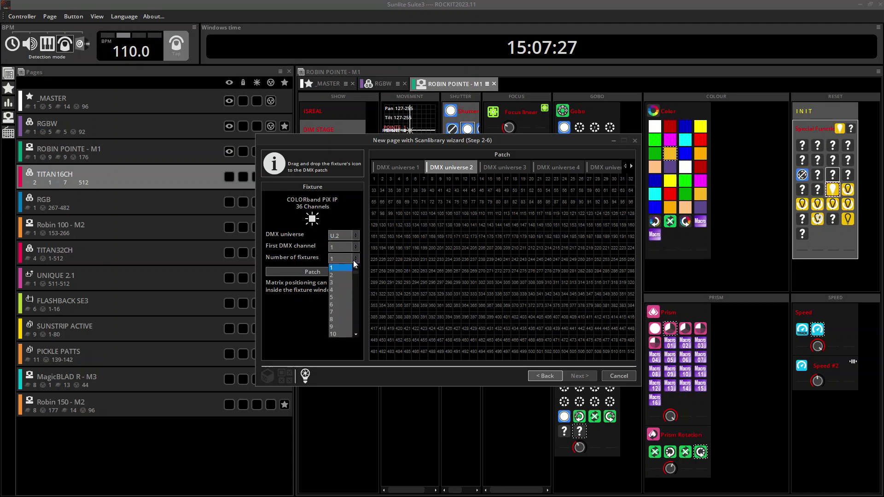
{"action": "left_click", "coordinate": [343, 335]}
{"action": "left_click", "coordinate": [333, 274]}
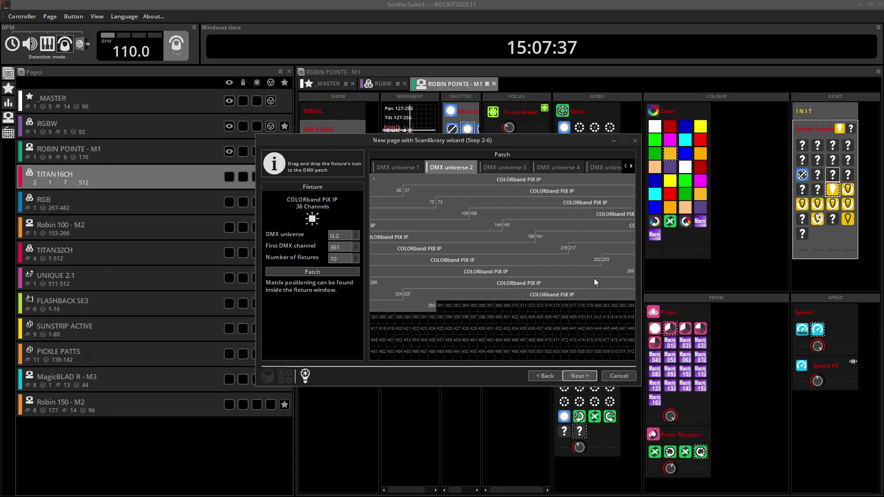
- Complete the remaining wizard steps with the default presets, scenes and page name, and create the COLORband PiX IP page
{"action": "key", "text": "Return"}
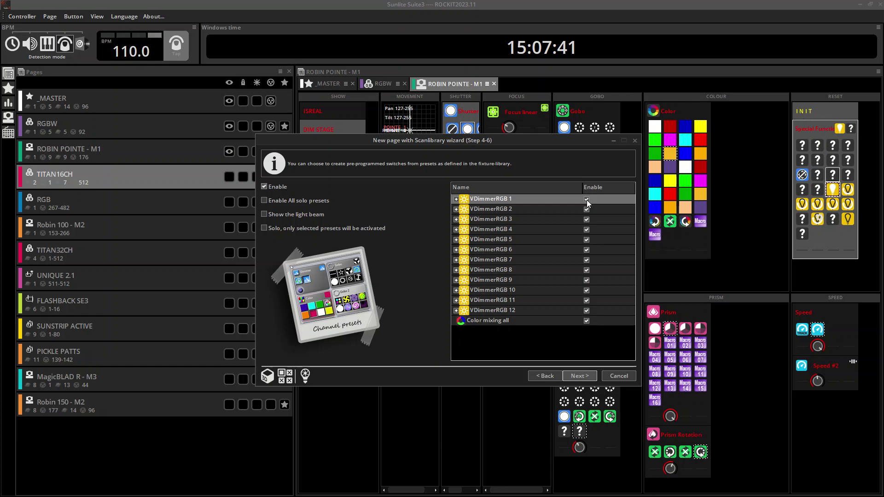
{"action": "left_click", "coordinate": [587, 376]}
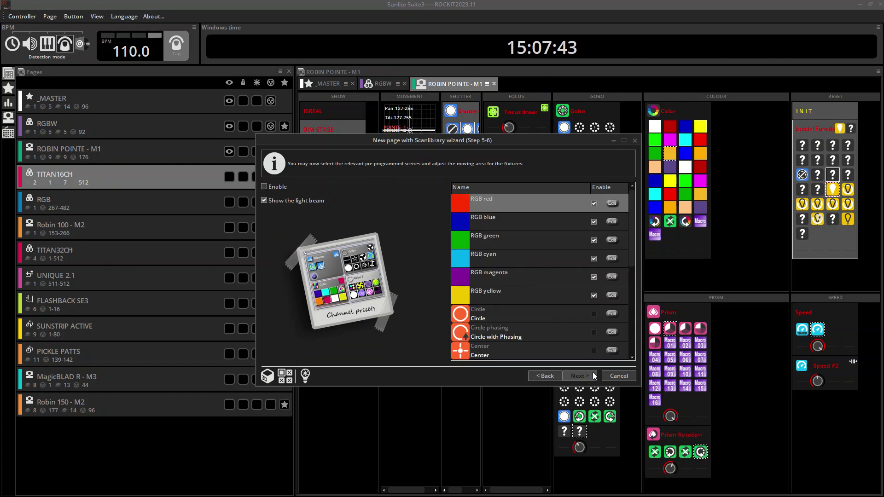
{"action": "left_click", "coordinate": [582, 376]}
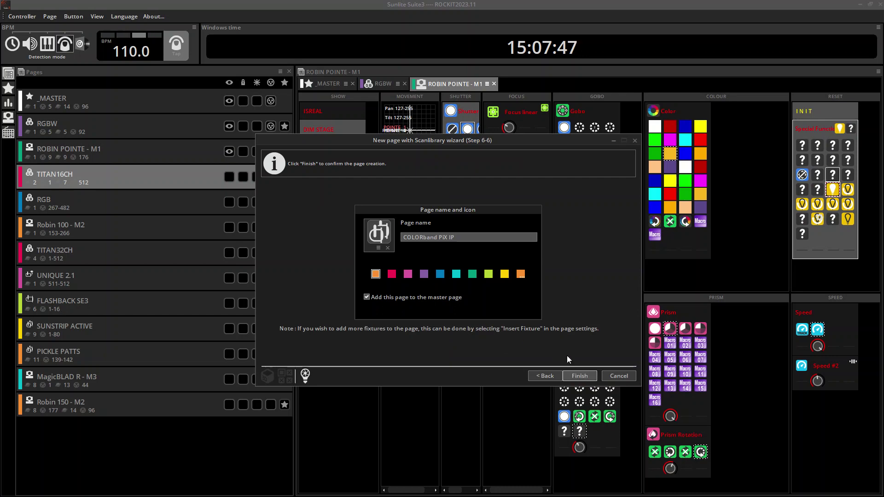
{"action": "left_click", "coordinate": [590, 376]}
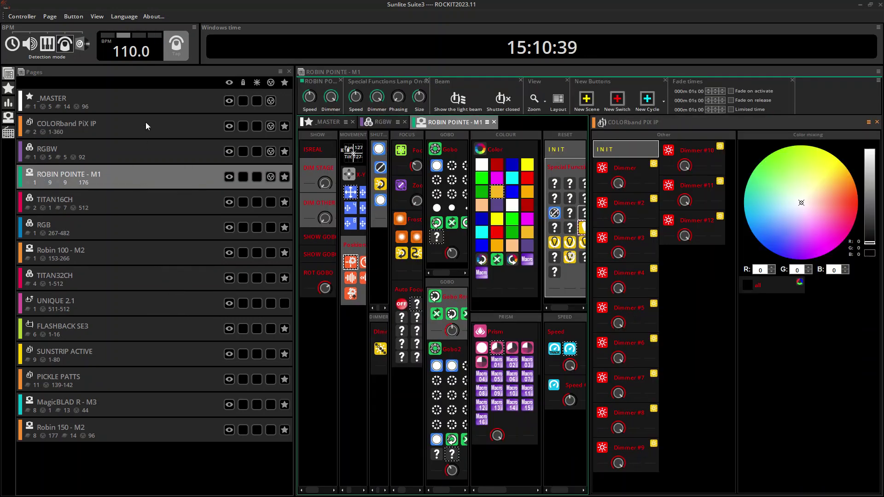
- Dock the COLORband PiX IP page as a tab beside the other pages, and expand and collapse its fixture list
{"action": "left_click", "coordinate": [162, 126]}
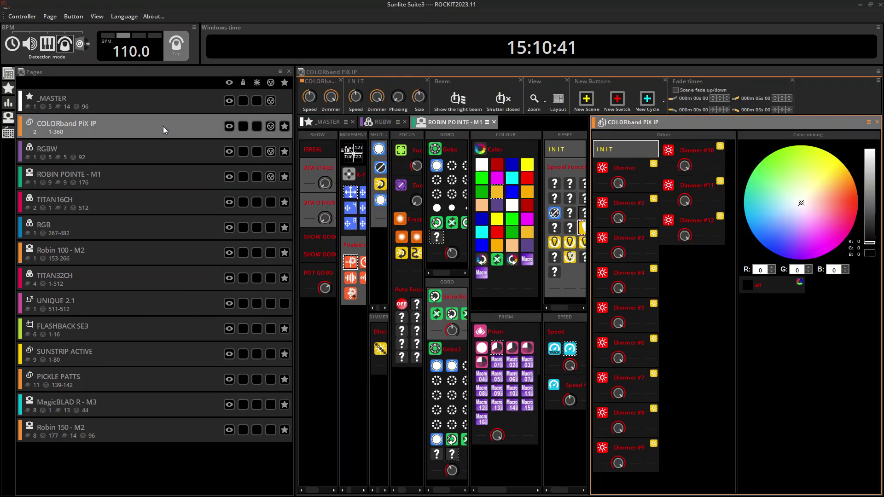
{"action": "left_click_drag", "start_coordinate": [753, 135], "coordinate": [391, 214]}
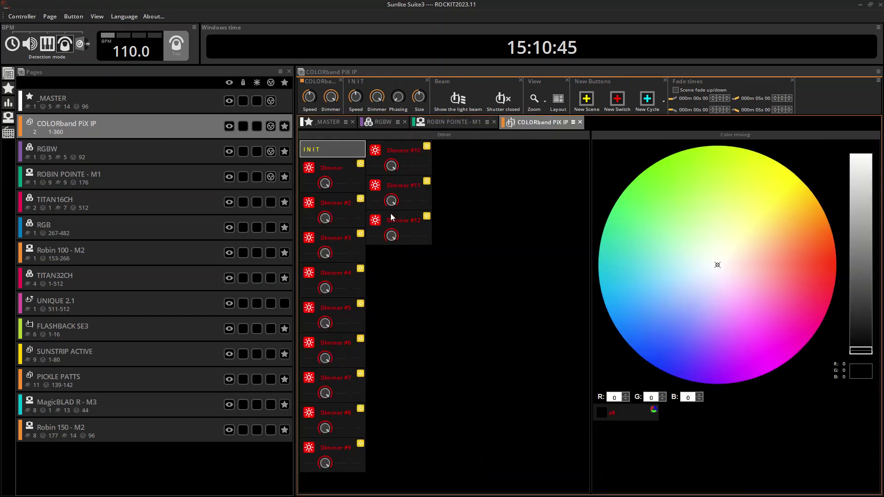
{"action": "left_click", "coordinate": [122, 133]}
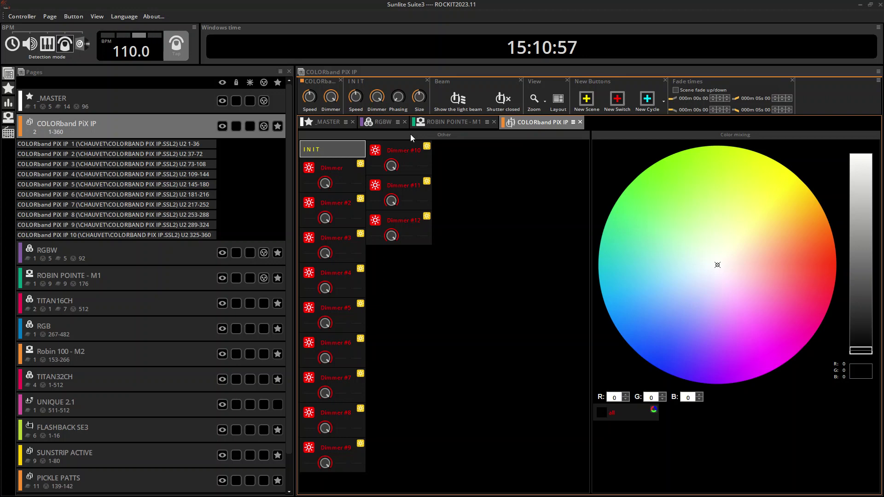
{"action": "left_click", "coordinate": [123, 124]}
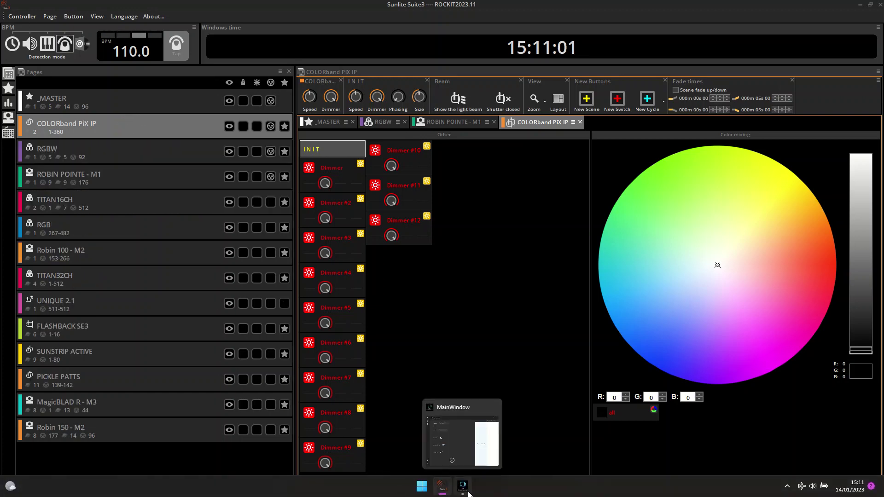